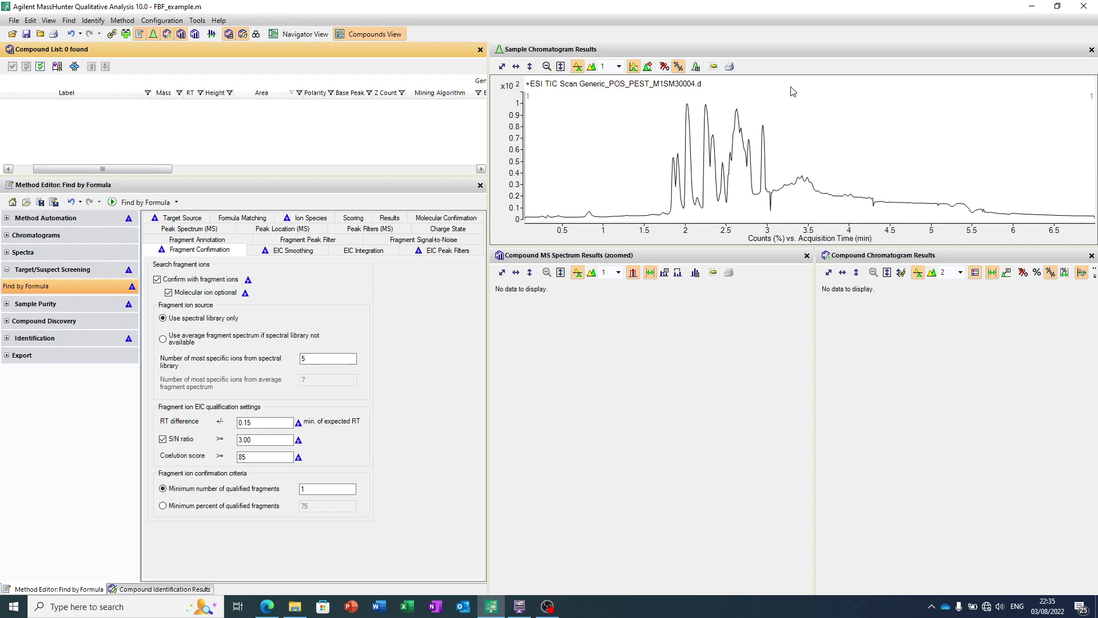
# - In PCDL Manager, select Diazepam and list its (M+H)+ spectra at precursor 285.07892
pyautogui.click(527, 611)
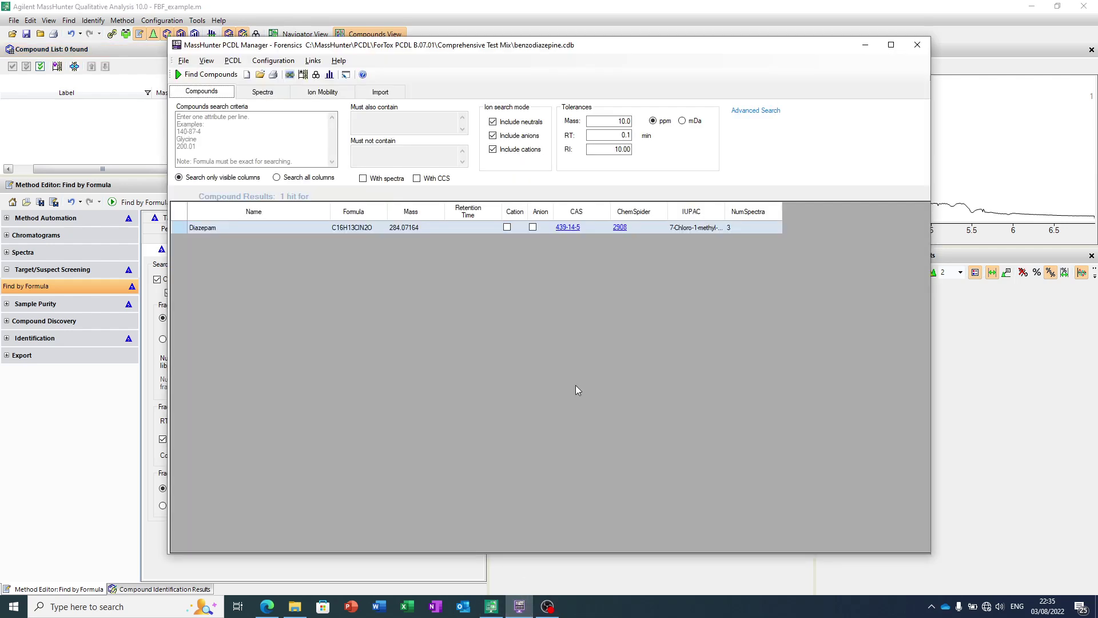
pyautogui.click(351, 232)
pyautogui.click(262, 92)
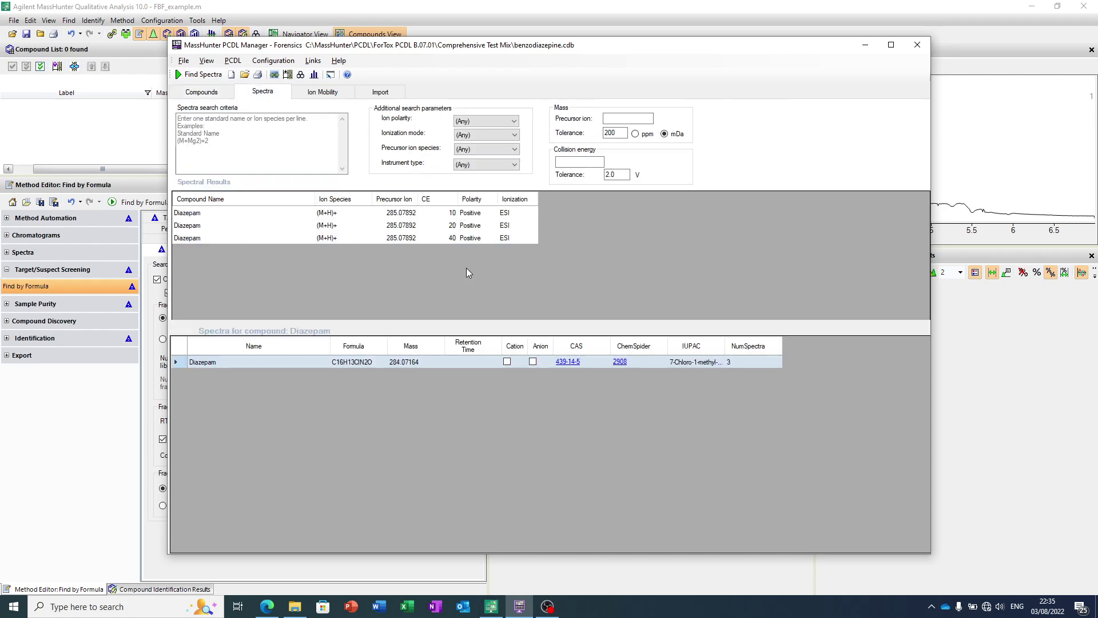
# - Plot the Diazepam CE 10, 20 and 40 spectra in Spectra Viewer, then switch to Wikipedia
pyautogui.doubleClick(318, 213)
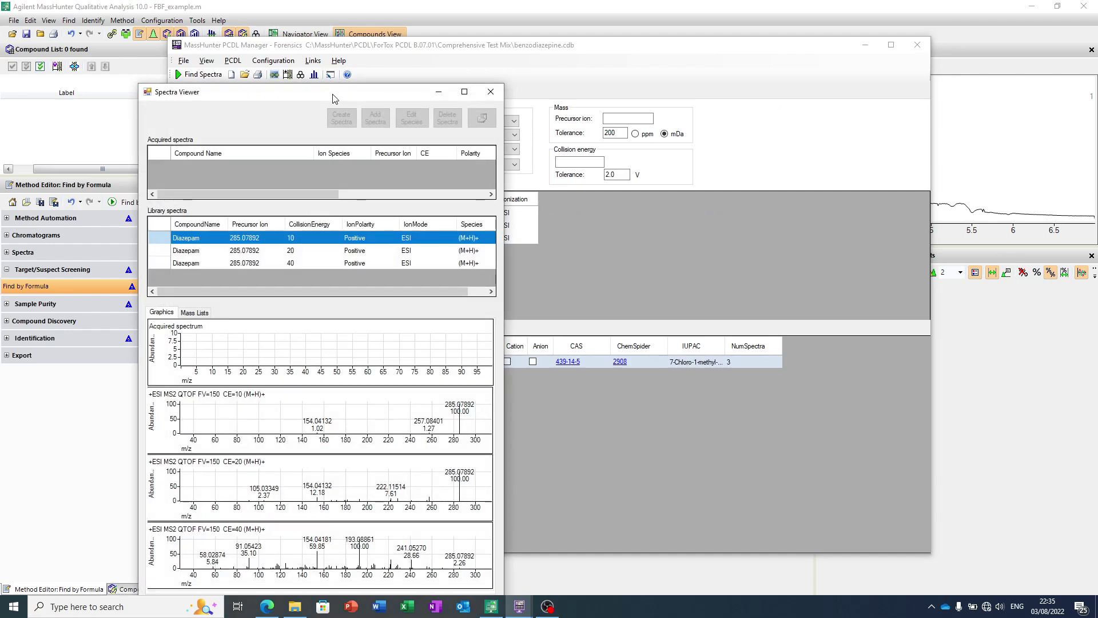
pyautogui.moveTo(332, 92); pyautogui.dragTo(314, 24)
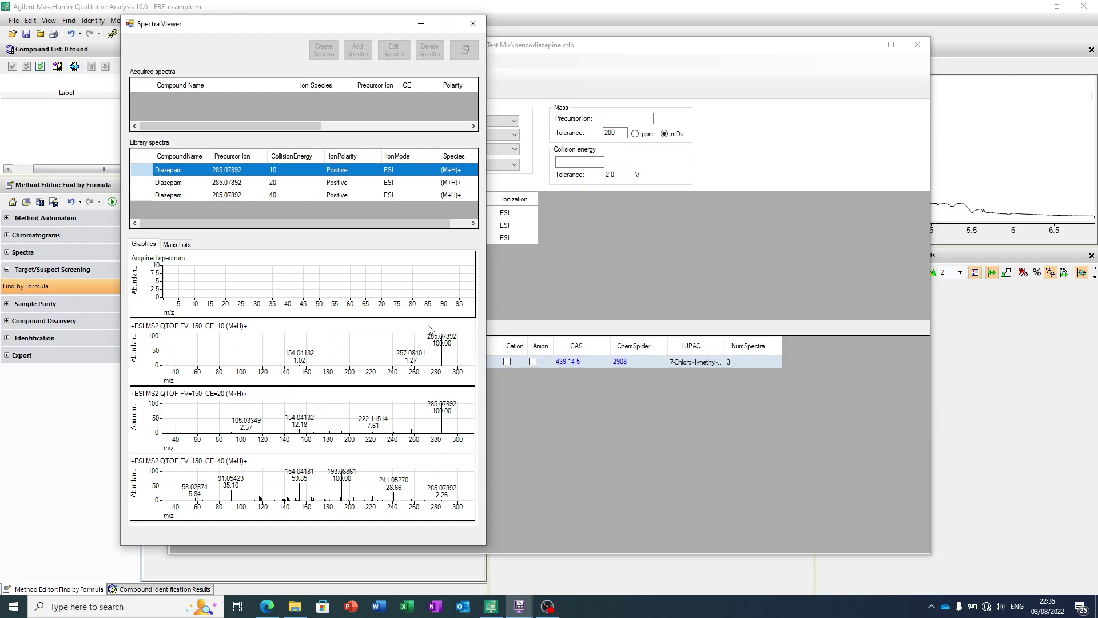
pyautogui.click(267, 606)
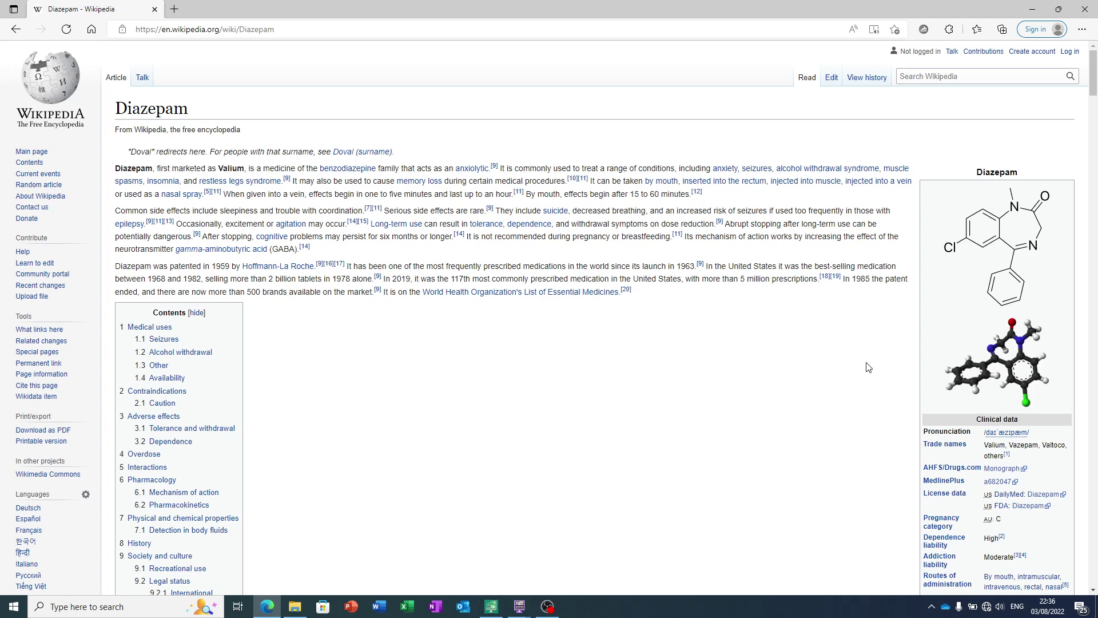
# - Confirm formula C16H13ClN2O in the Wikipedia infobox, then minimize the browser
pyautogui.hotkey('alt', 'Tab')
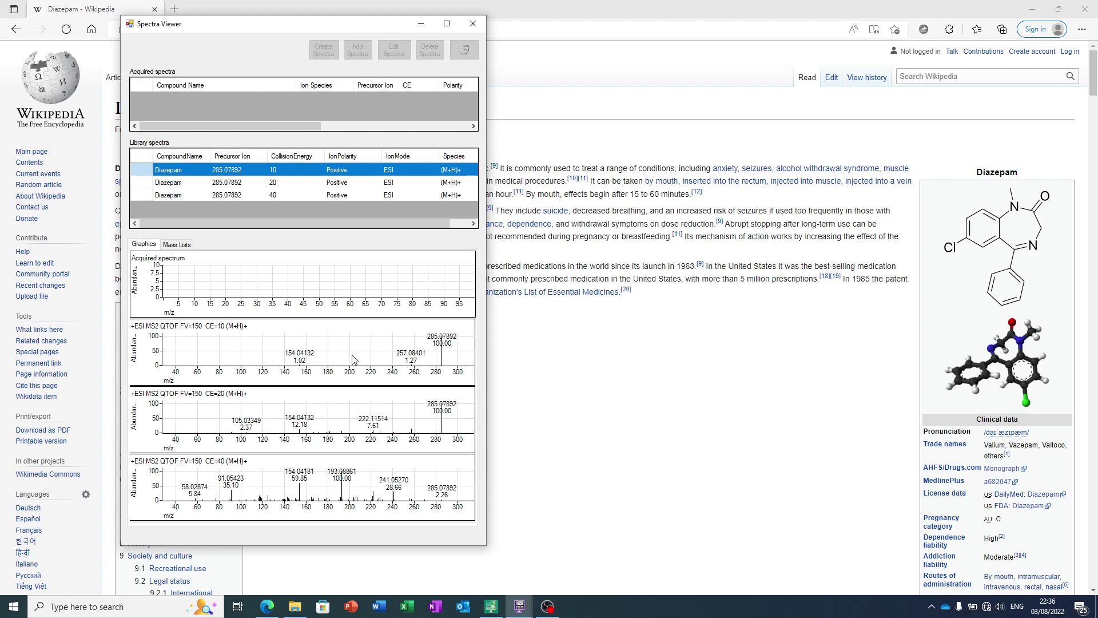
pyautogui.click(421, 25)
pyautogui.scroll(-10, 964, 370)
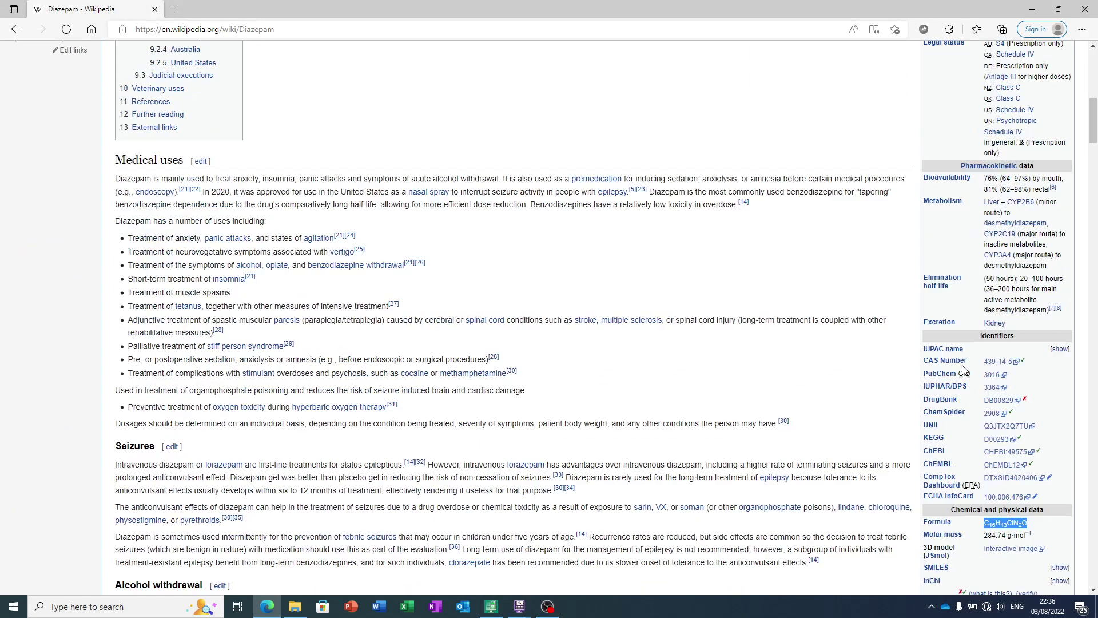
pyautogui.scroll(-1, 965, 370)
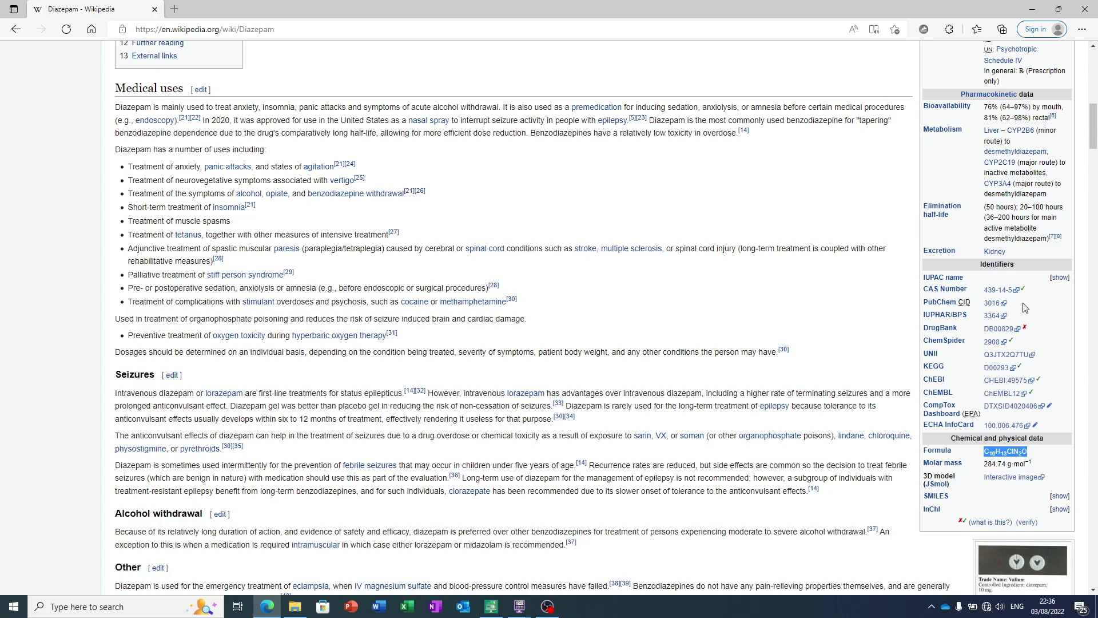
pyautogui.click(1031, 15)
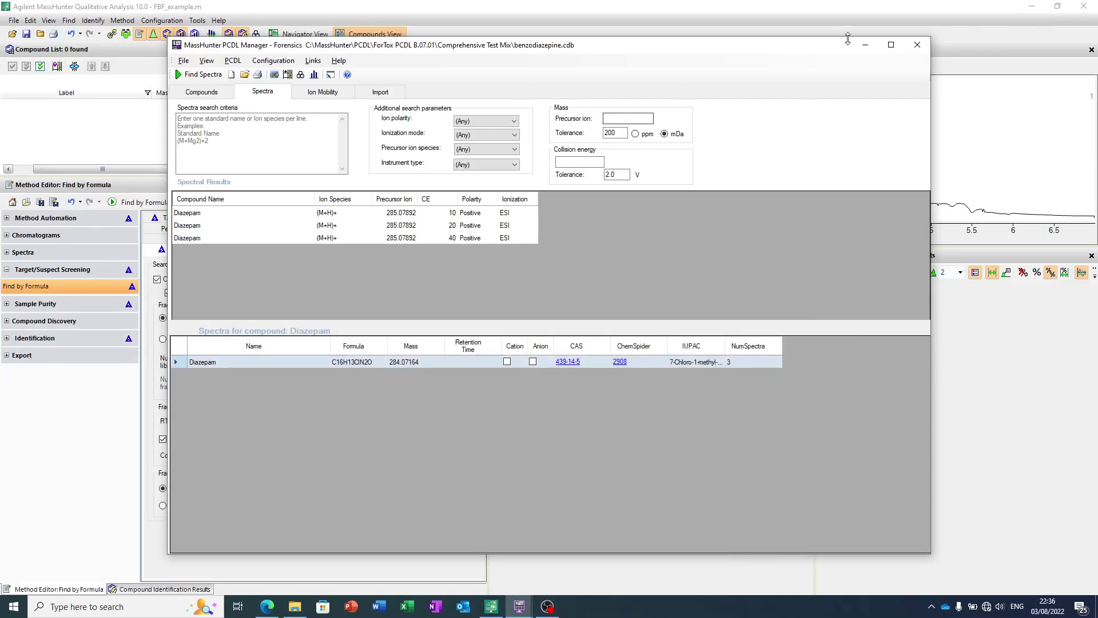
# - Check library benzodiazepine.cdb, formula matching, ion species and fragment settings, then run Find by Formula
pyautogui.click(865, 45)
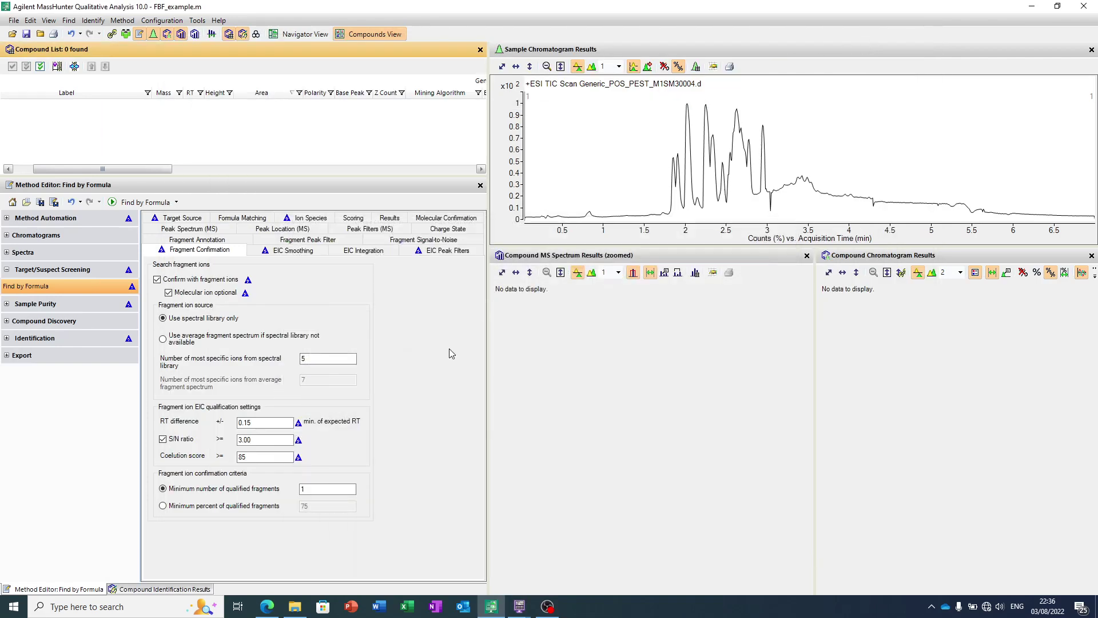
pyautogui.click(192, 217)
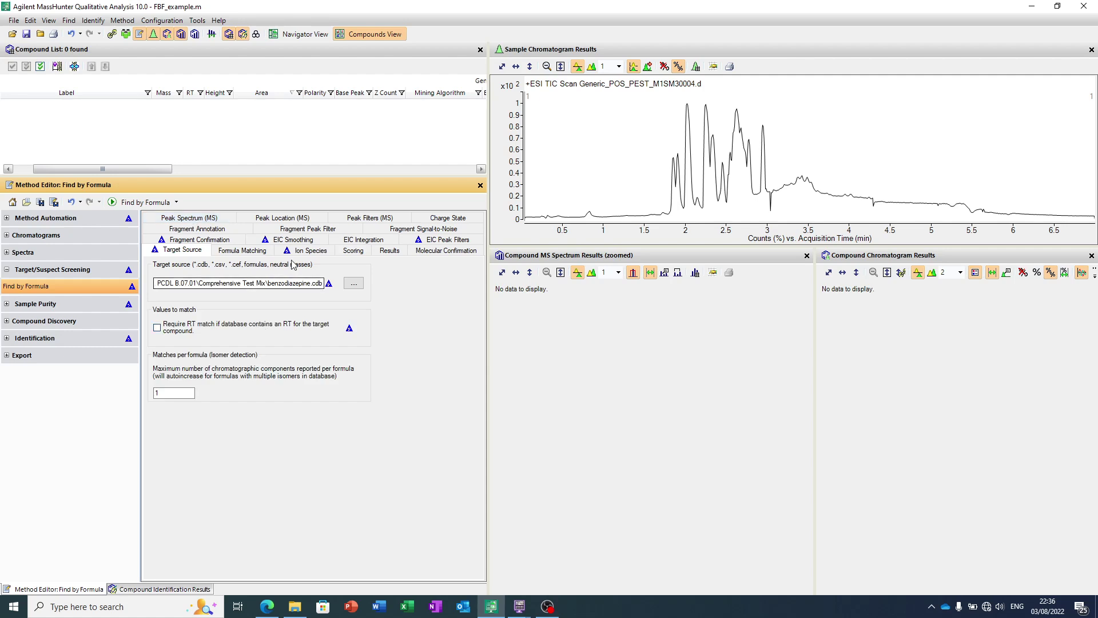
pyautogui.doubleClick(295, 283)
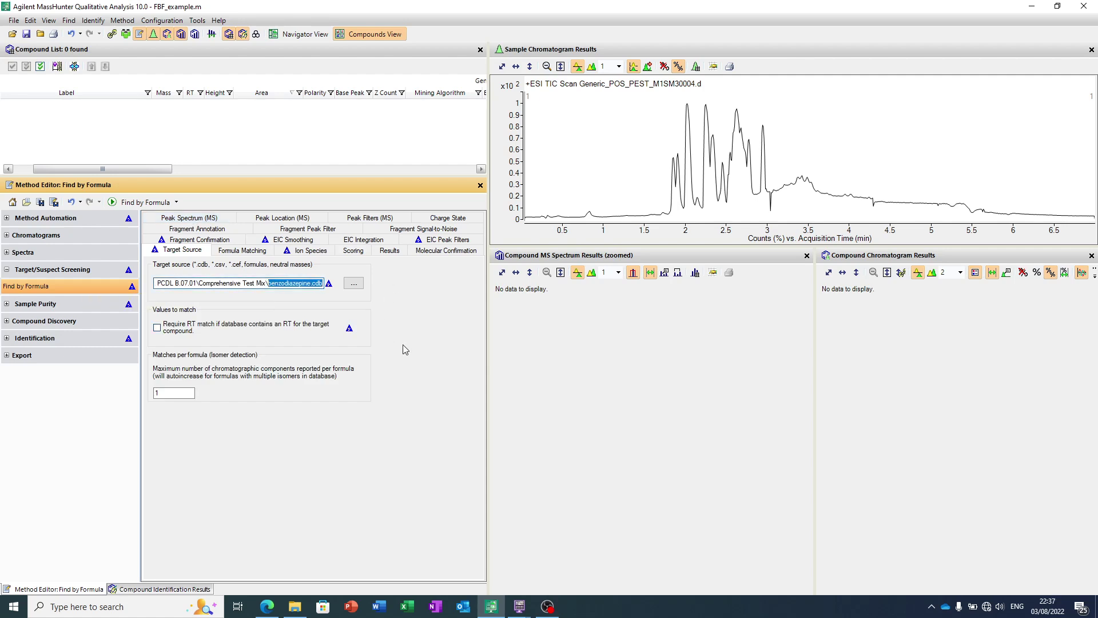
pyautogui.click(248, 245)
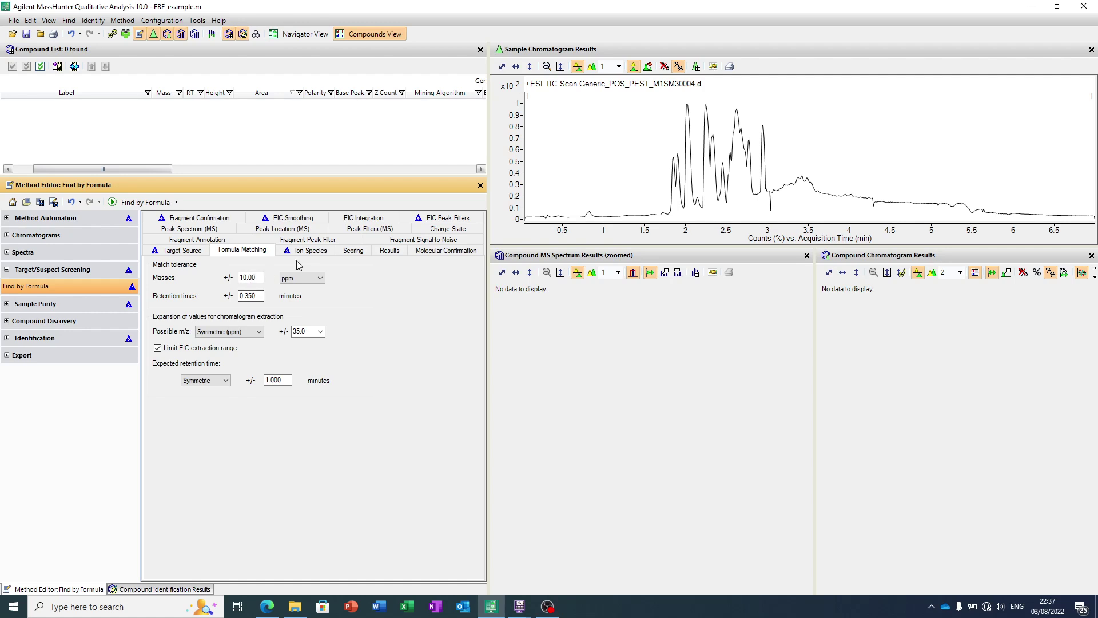
pyautogui.click(320, 252)
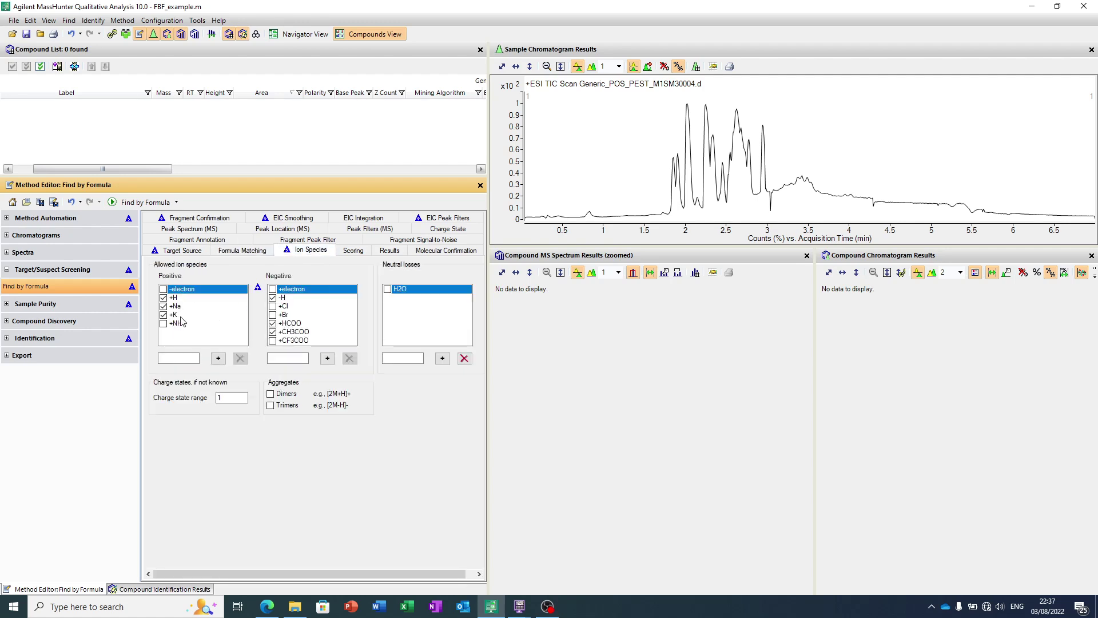
pyautogui.click(213, 220)
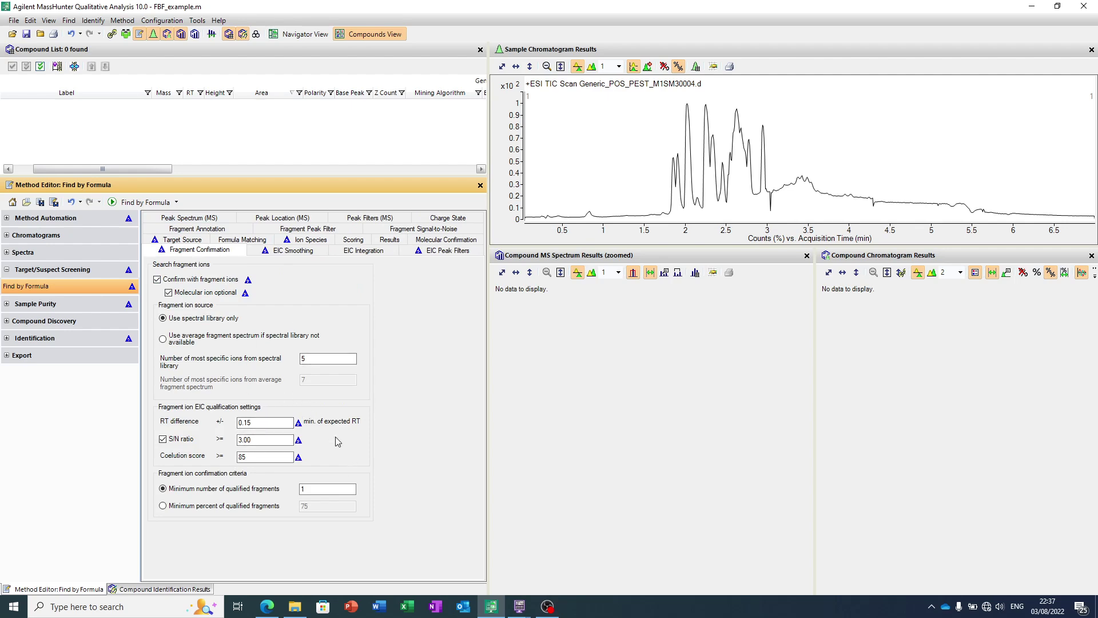
pyautogui.click(130, 202)
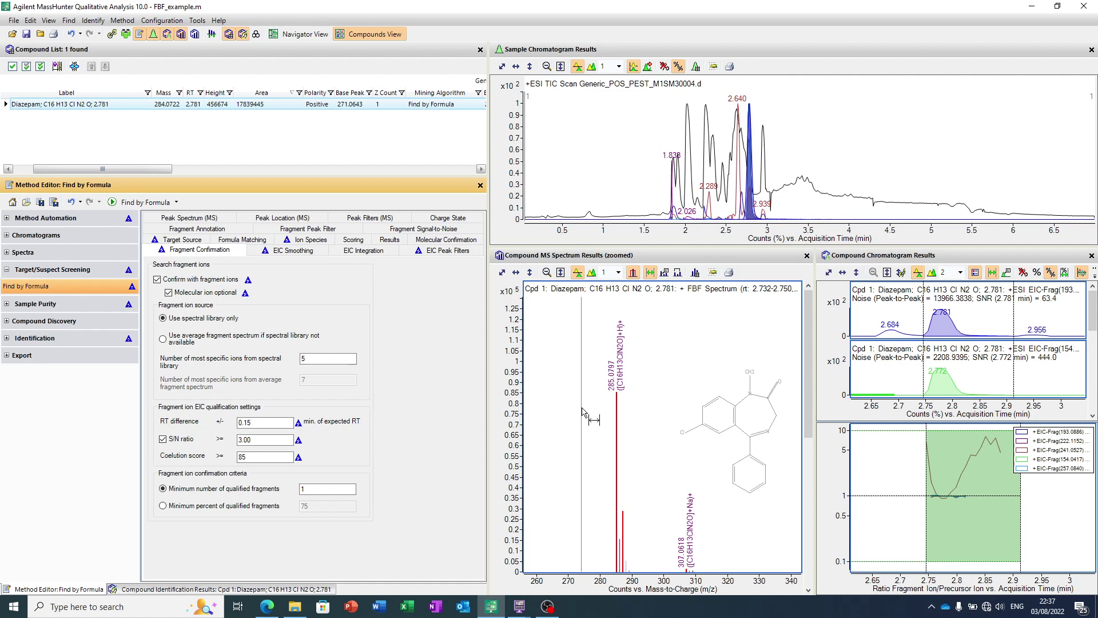
# - Zoom the Diazepam spectrum to m/z 281–295, showing ions 285.0797, 286.0822 and 287.0768
pyautogui.click(612, 378)
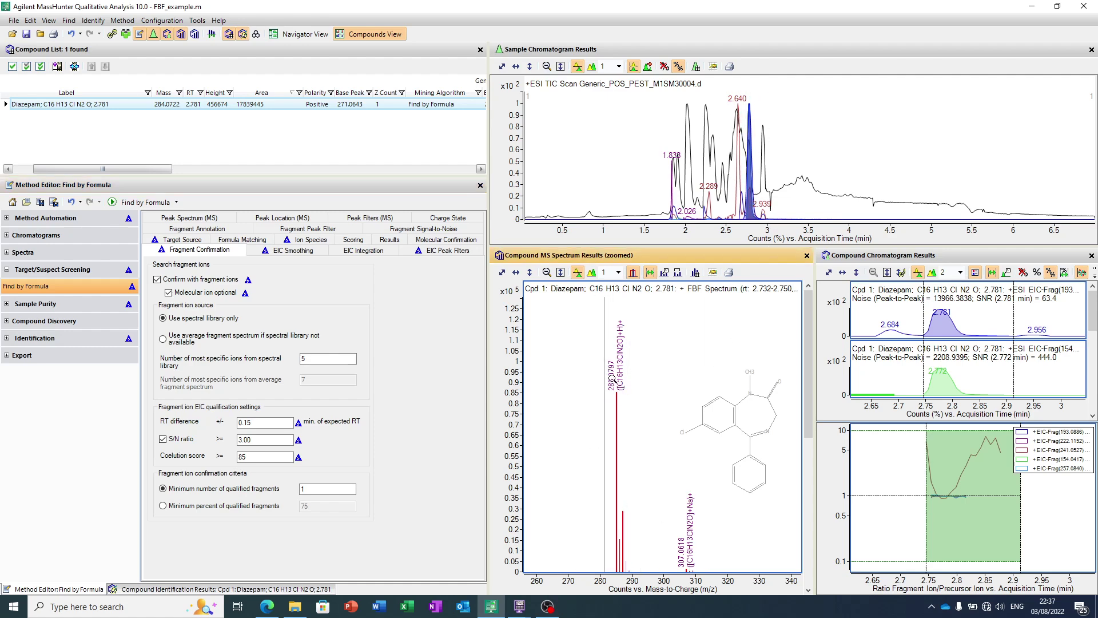
pyautogui.moveTo(612, 378); pyautogui.dragTo(648, 469)
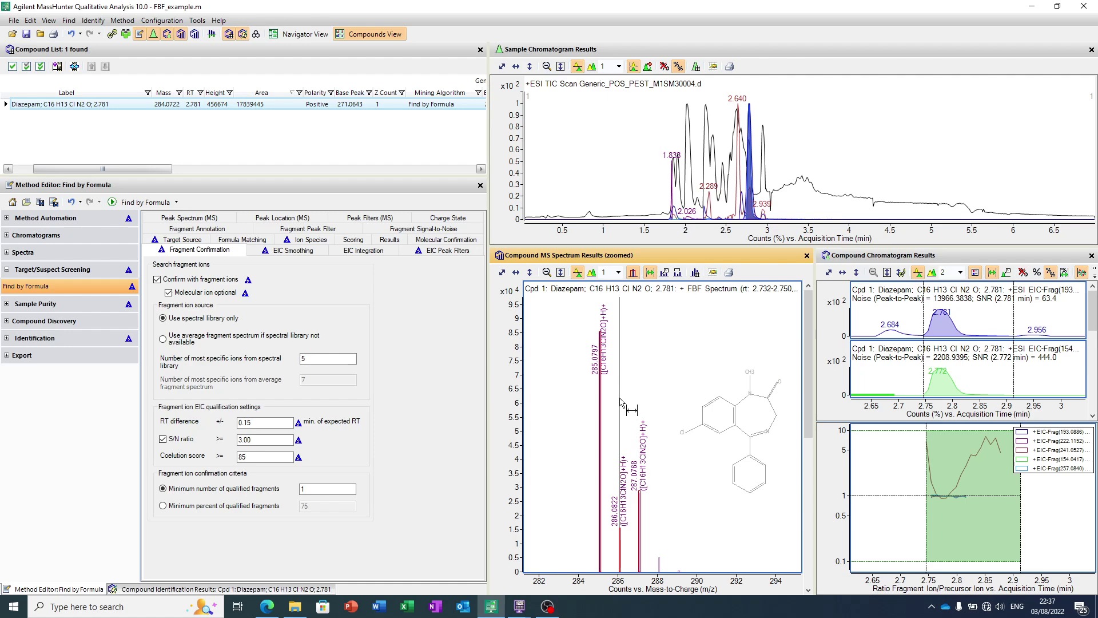
pyautogui.click(519, 606)
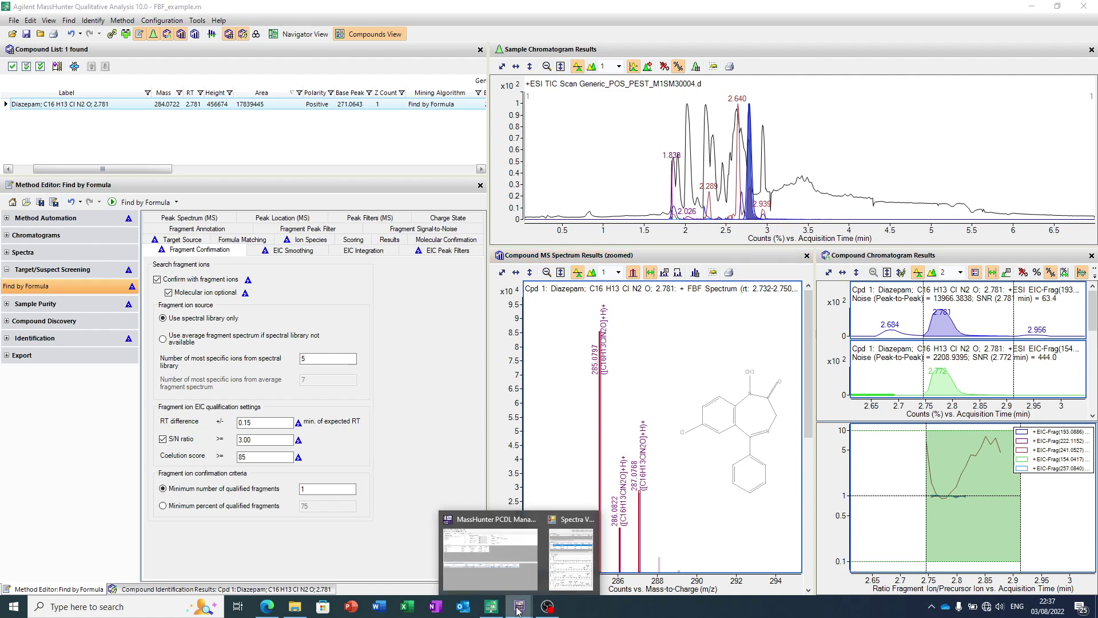
pyautogui.click(489, 528)
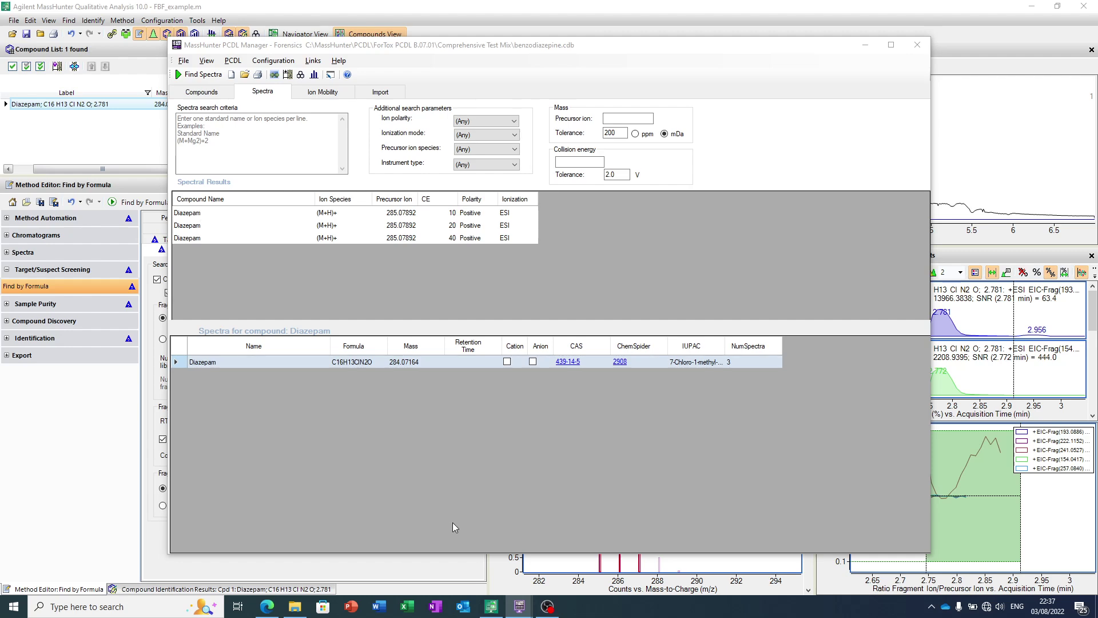
pyautogui.hotkey('alt', 'Tab')
pyautogui.hotkey('alt', 'Tab')
pyautogui.hotkey('alt', 'Tab')
pyautogui.hotkey('alt', 'Tab')
pyautogui.hotkey('alt', 'Tab')
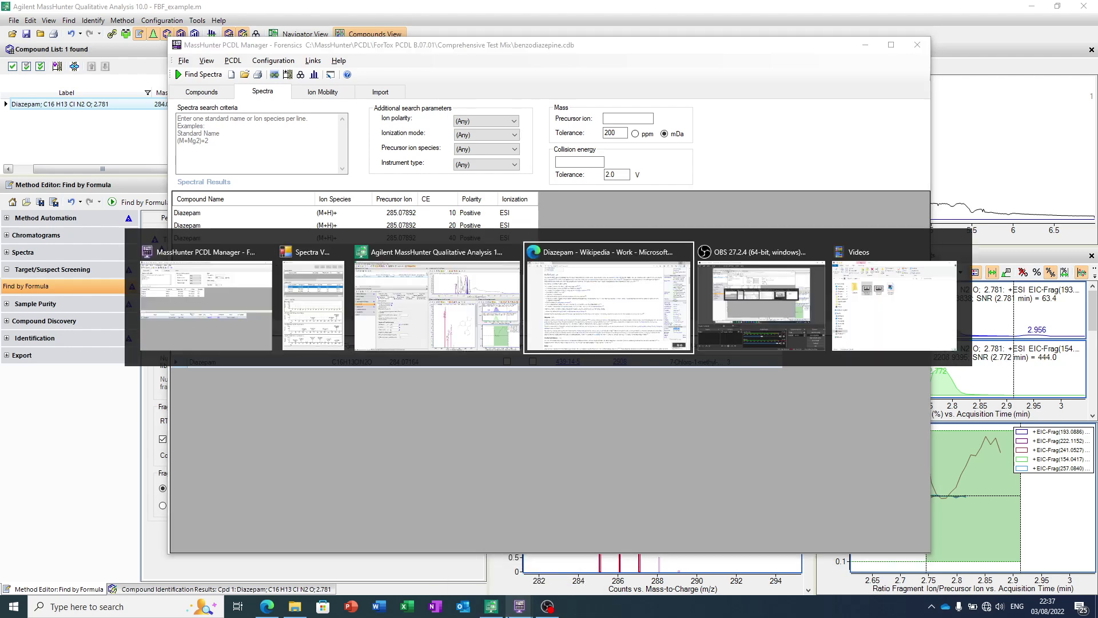
pyautogui.press('Escape')
pyautogui.hotkey('alt', 'Tab')
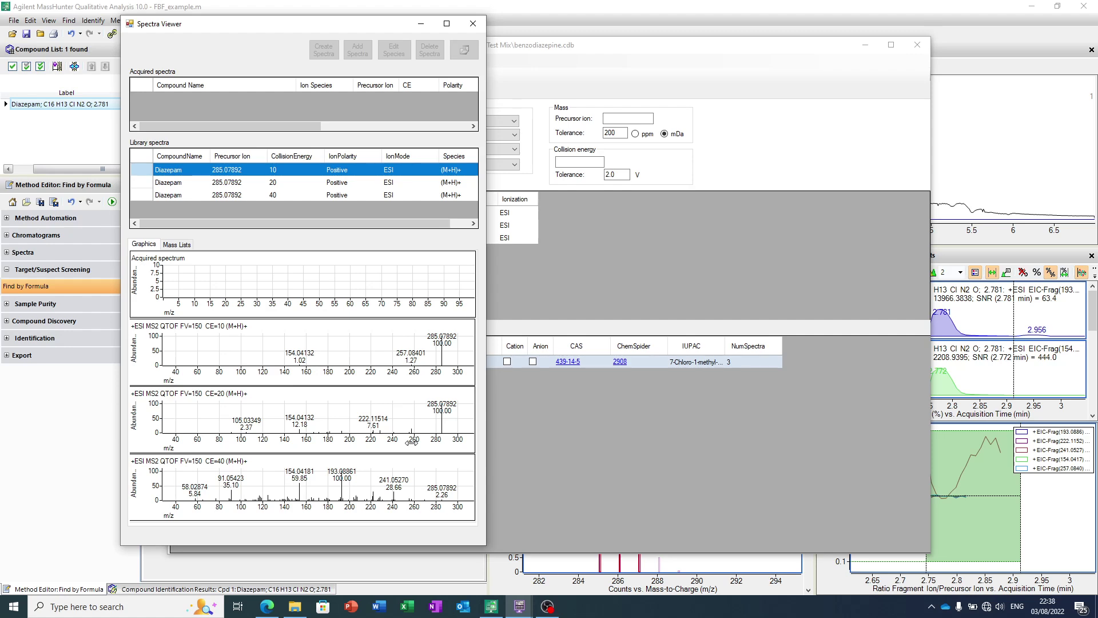
pyautogui.click(962, 53)
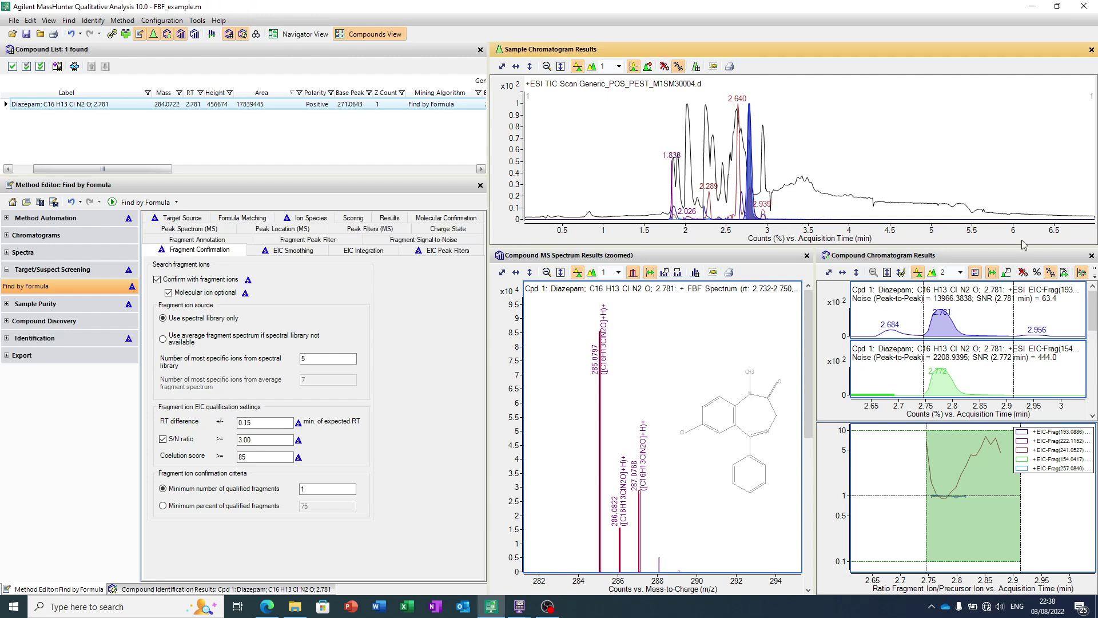
# - Scroll to the 257.0840 and 285.0789 EICs and float the chromatograms in a large window
pyautogui.moveTo(1090, 312); pyautogui.dragTo(1090, 390)
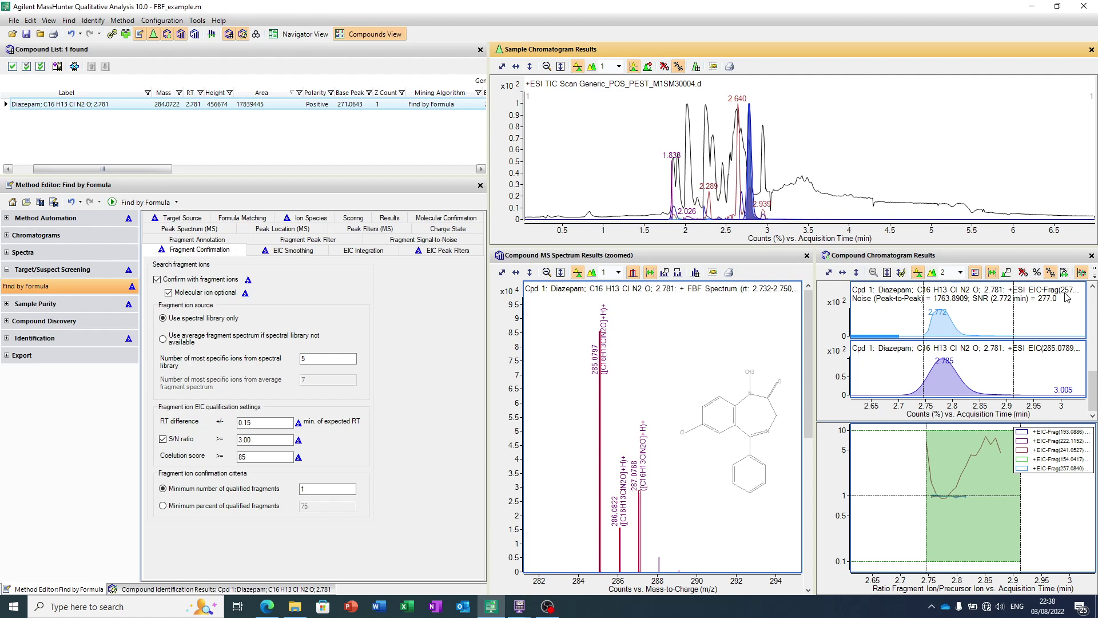
pyautogui.doubleClick(1016, 256)
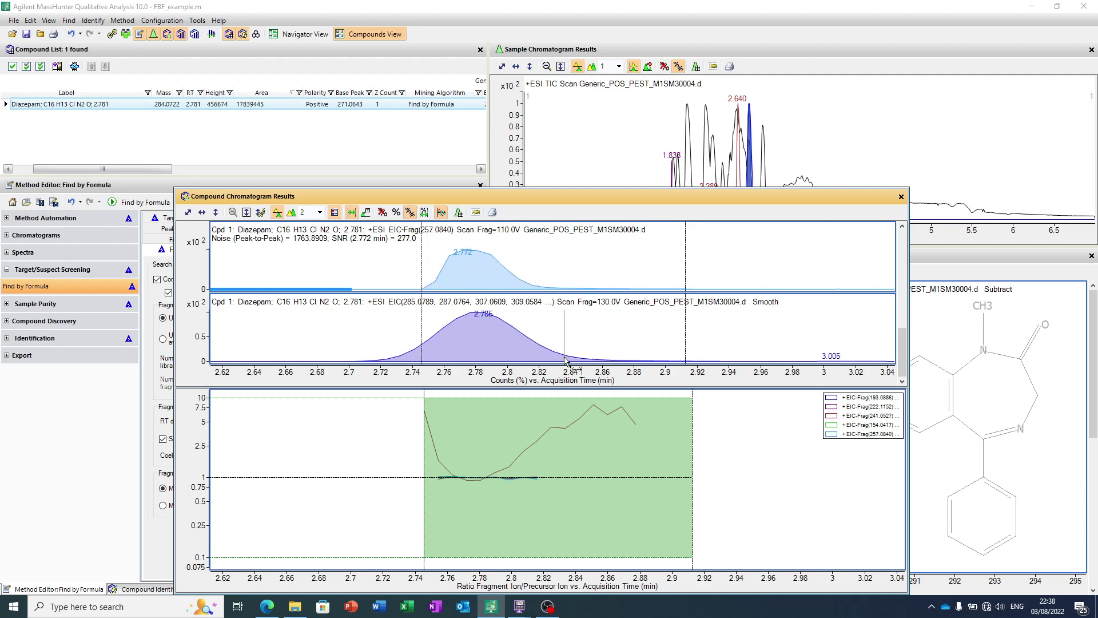
# - Step through the 241.0527, 222.1152 and 154.0417 fragment EICs, checking coelution near 2.77 min
pyautogui.click(903, 227)
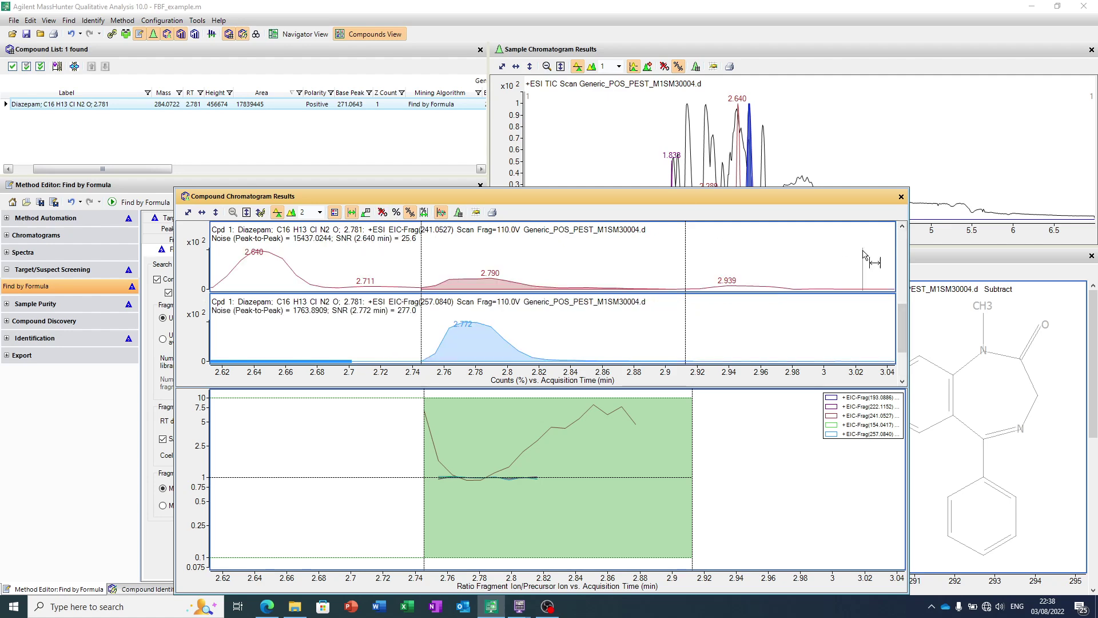
pyautogui.click(903, 226)
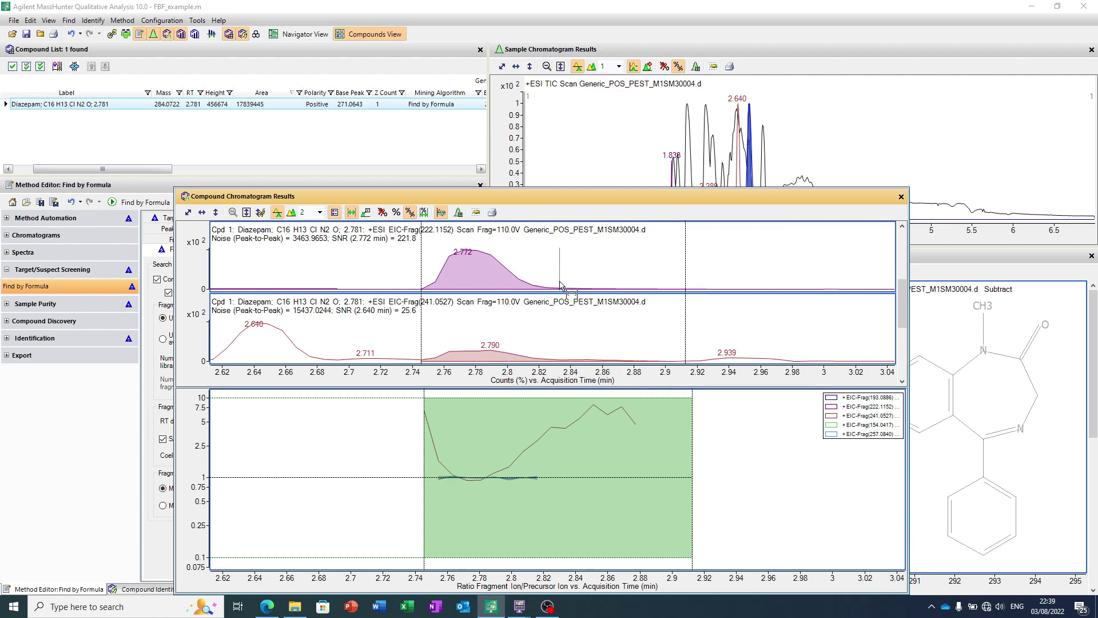
pyautogui.click(902, 227)
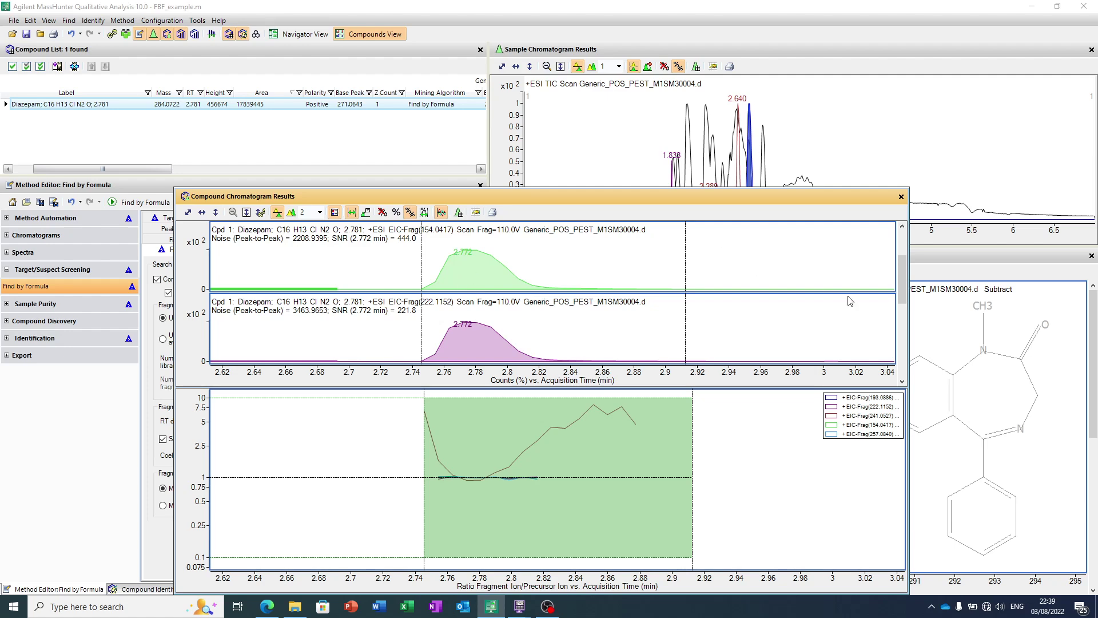
pyautogui.moveTo(906, 294); pyautogui.dragTo(902, 270)
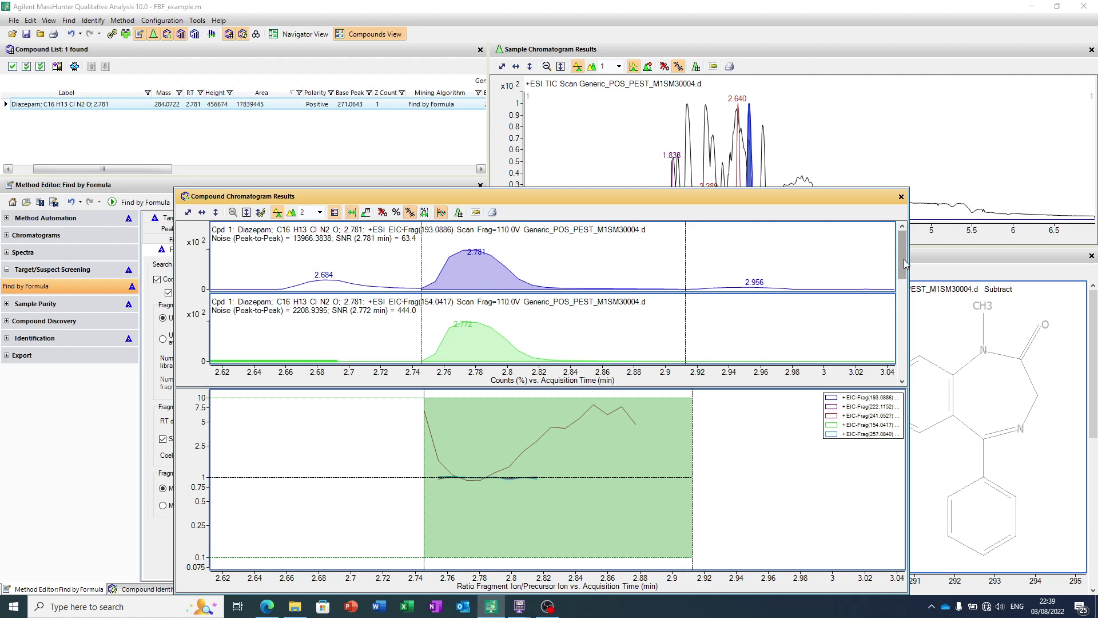
pyautogui.moveTo(905, 264); pyautogui.dragTo(904, 337)
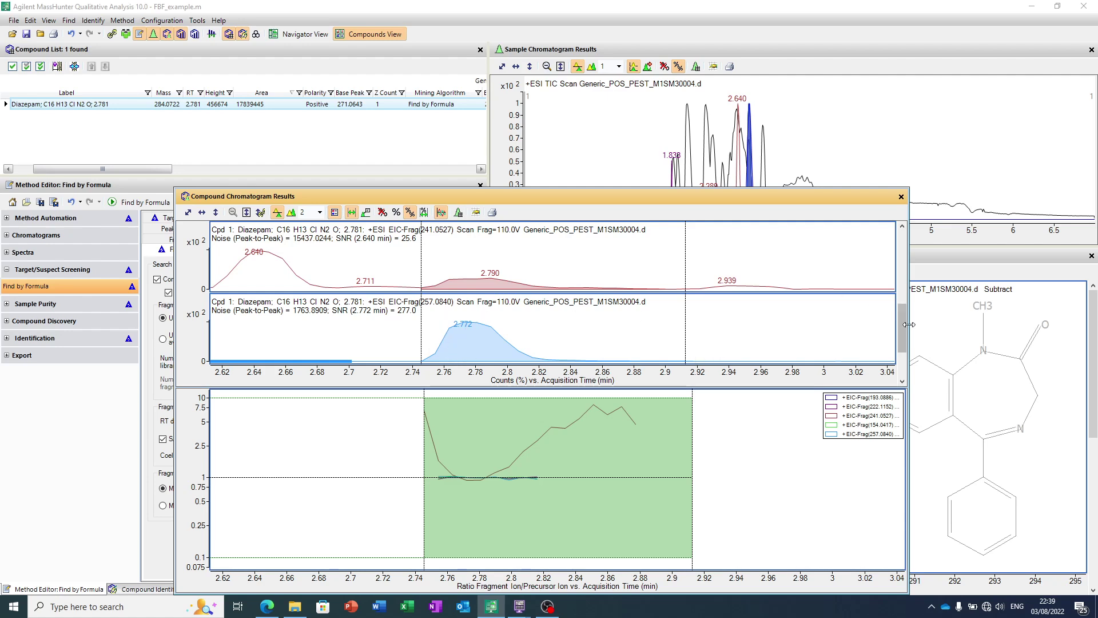
# - Scroll back through the EIC plots and re-dock the chromatogram window into the main layout
pyautogui.scroll(1, 904, 324)
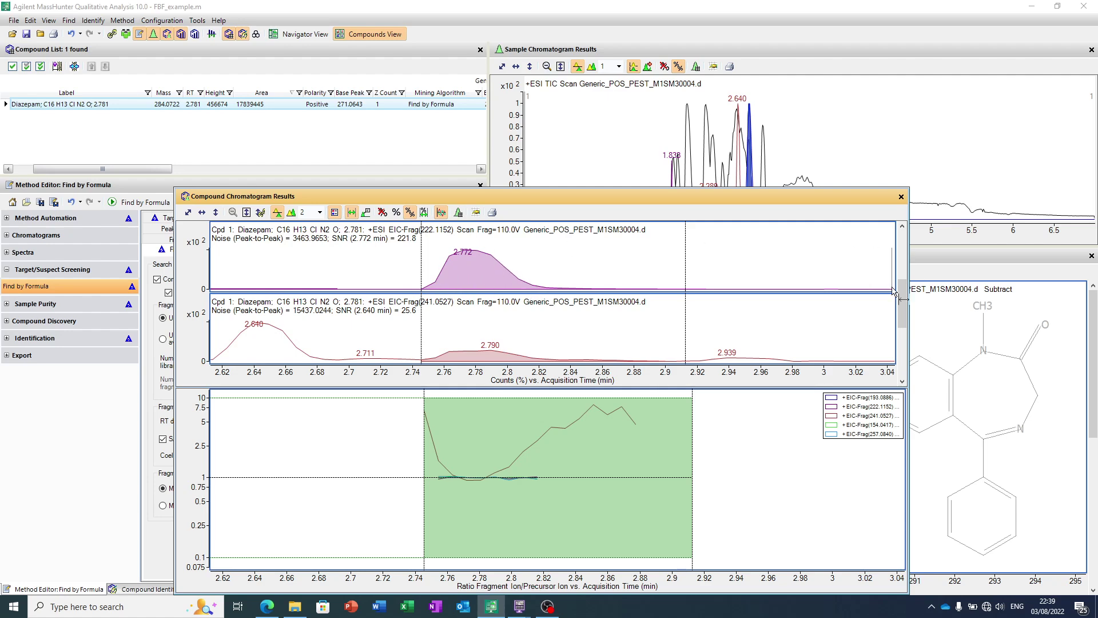
pyautogui.scroll(-1, 905, 321)
pyautogui.scroll(1, 905, 321)
pyautogui.scroll(-1, 905, 321)
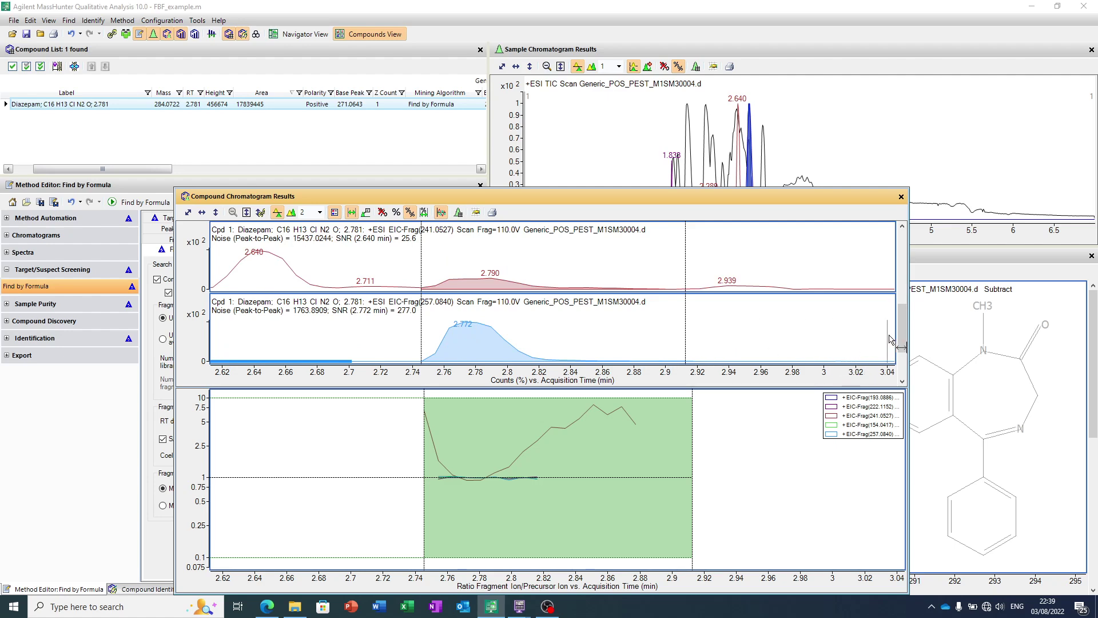
pyautogui.scroll(1, 907, 303)
pyautogui.scroll(1, 907, 303)
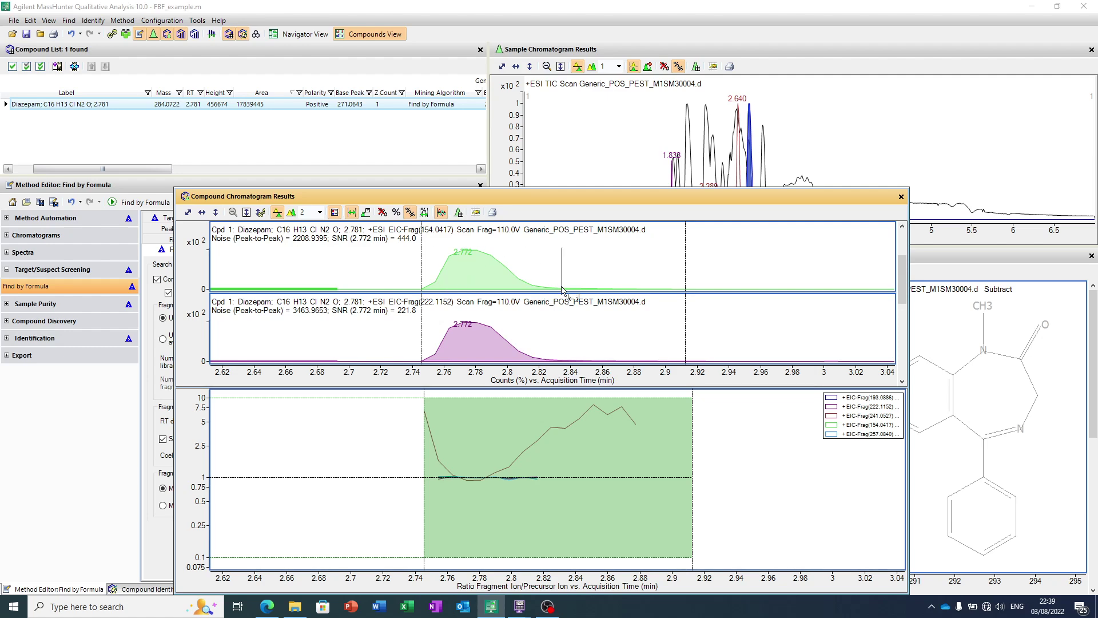
pyautogui.doubleClick(637, 195)
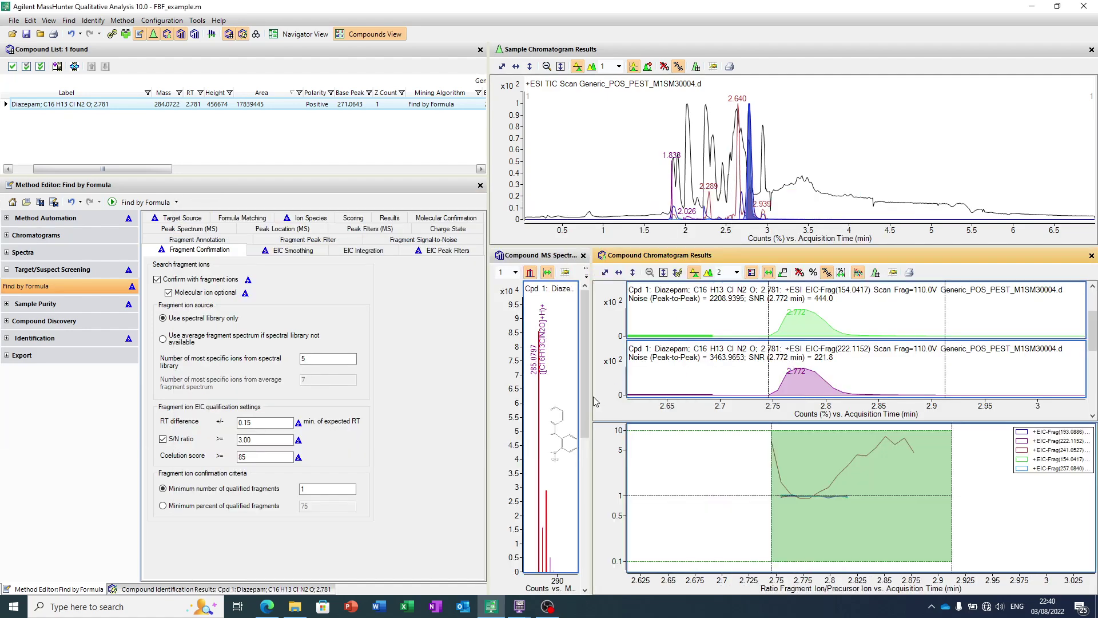
# - Widen the Compound MS Spectrum pane to show the Diazepam spectrum and structure beside the EICs
pyautogui.moveTo(591, 398); pyautogui.dragTo(683, 452)
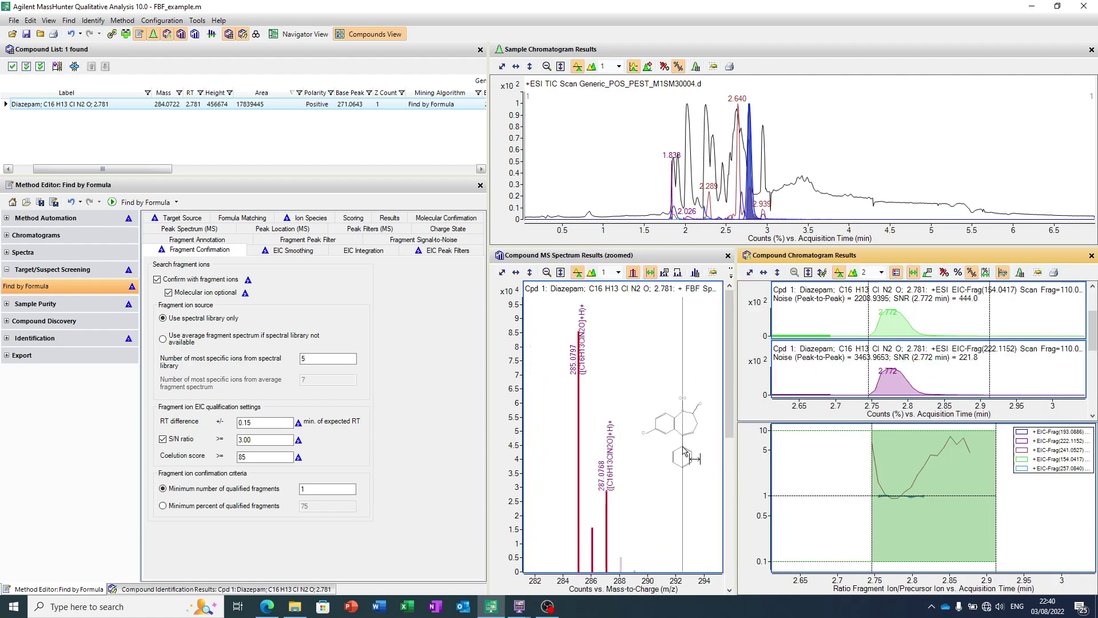